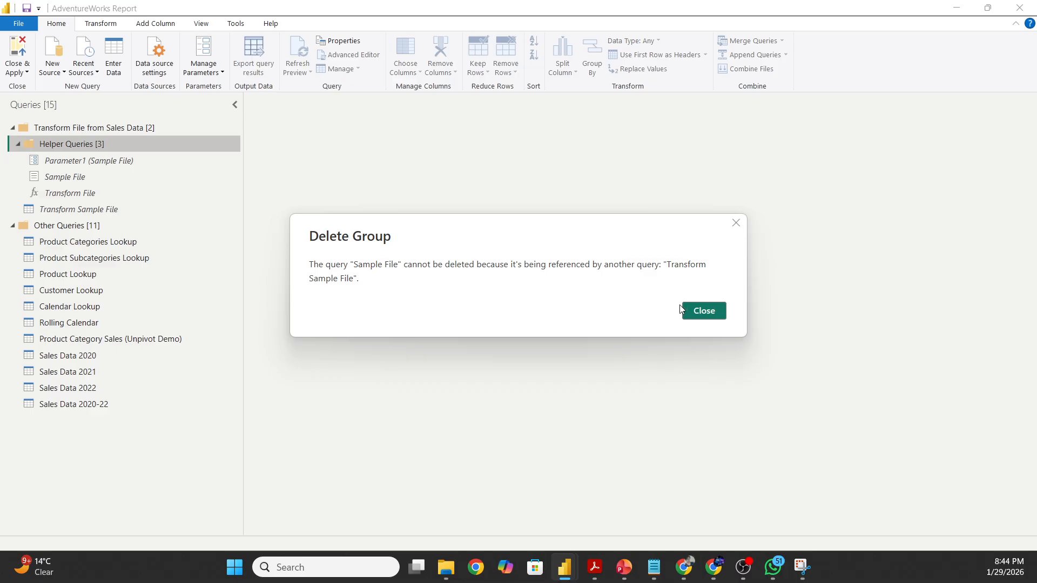
- Dismiss the group deletion notice and try to delete the Sales Data 2020 query
left_click(696, 311)
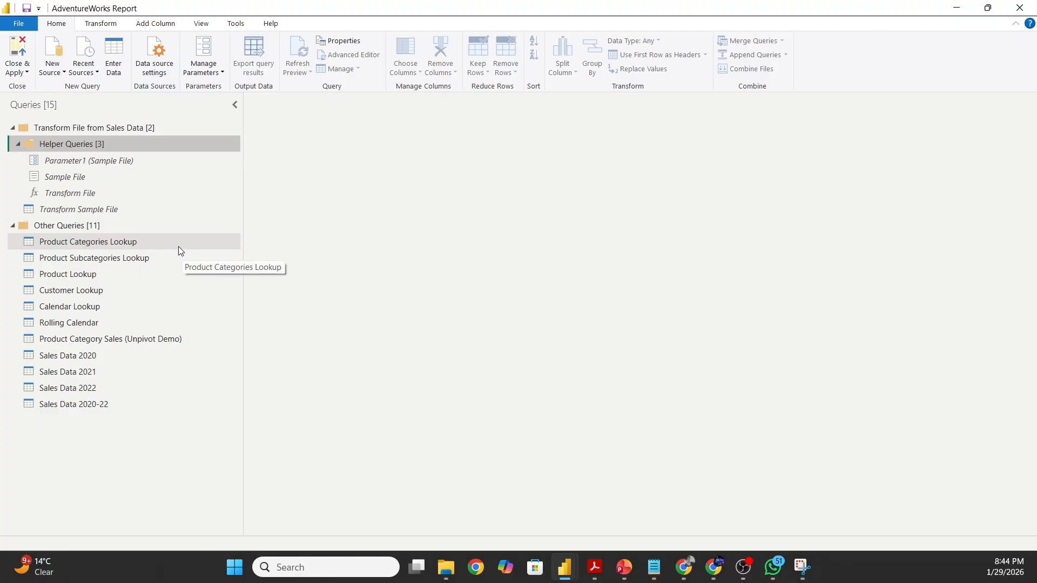
left_click(96, 357)
right_click(97, 359)
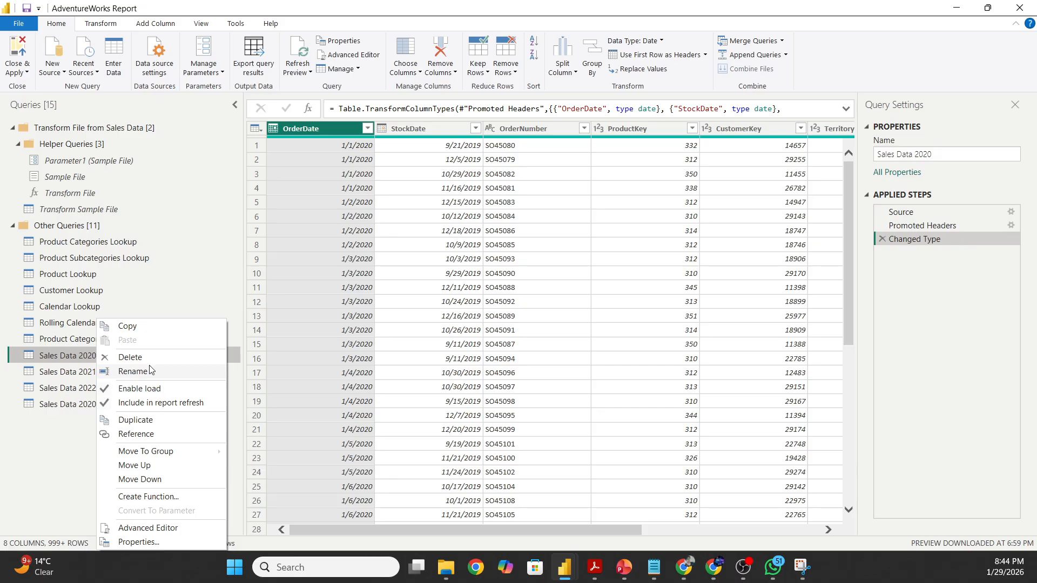
left_click(37, 433)
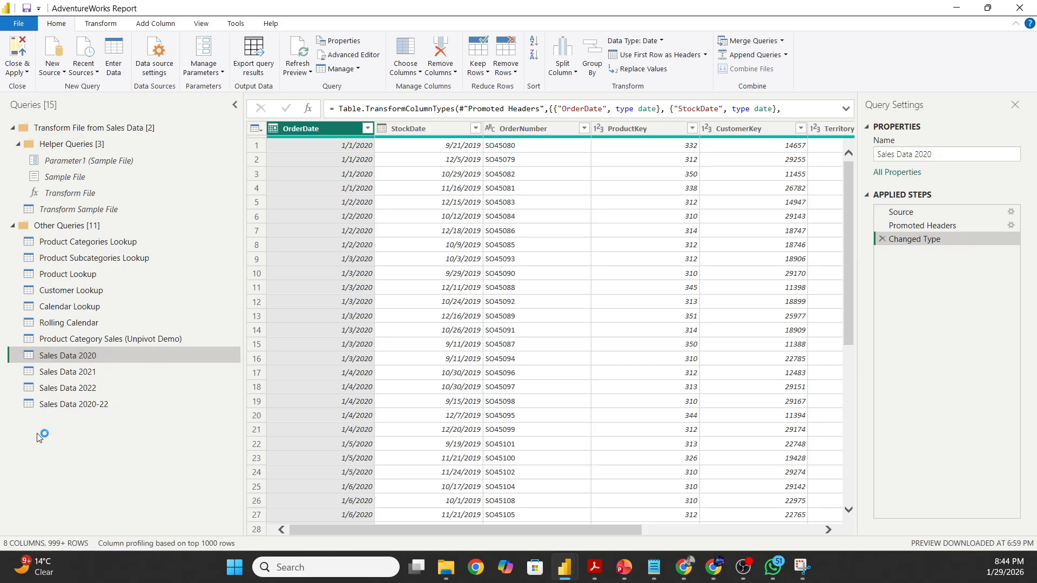
right_click(96, 359)
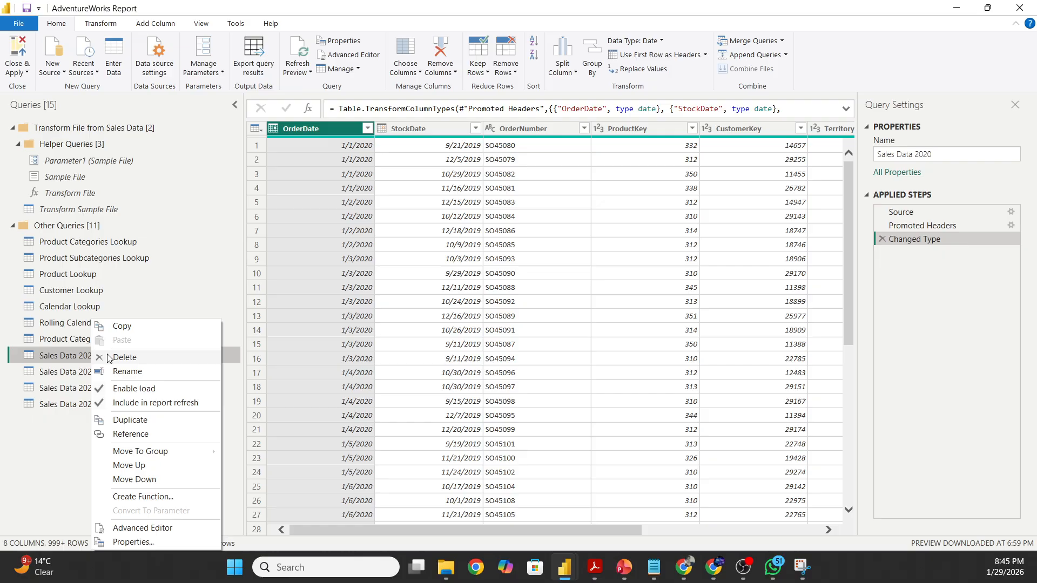
left_click(123, 361)
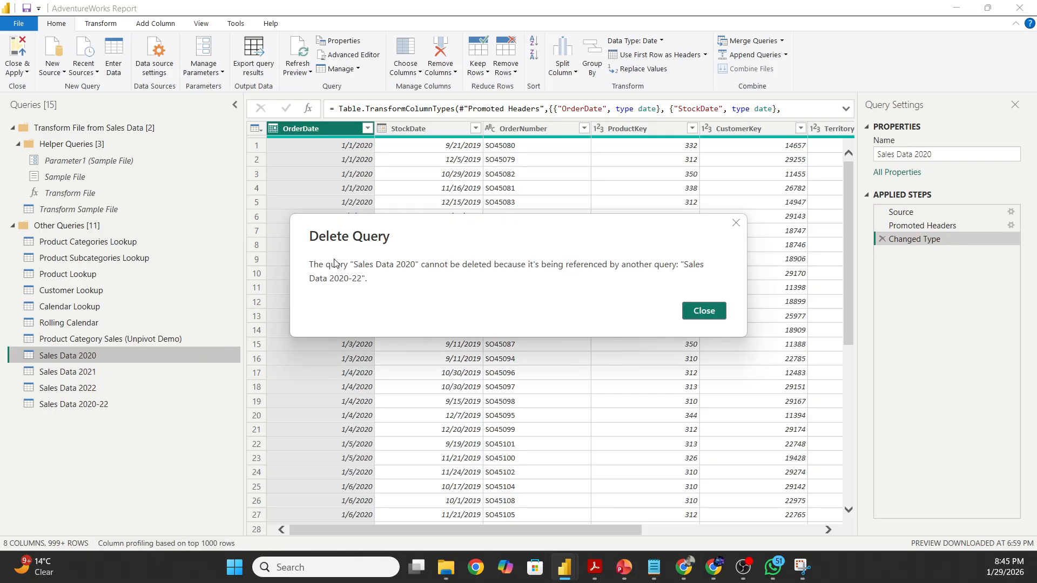
left_click(704, 313)
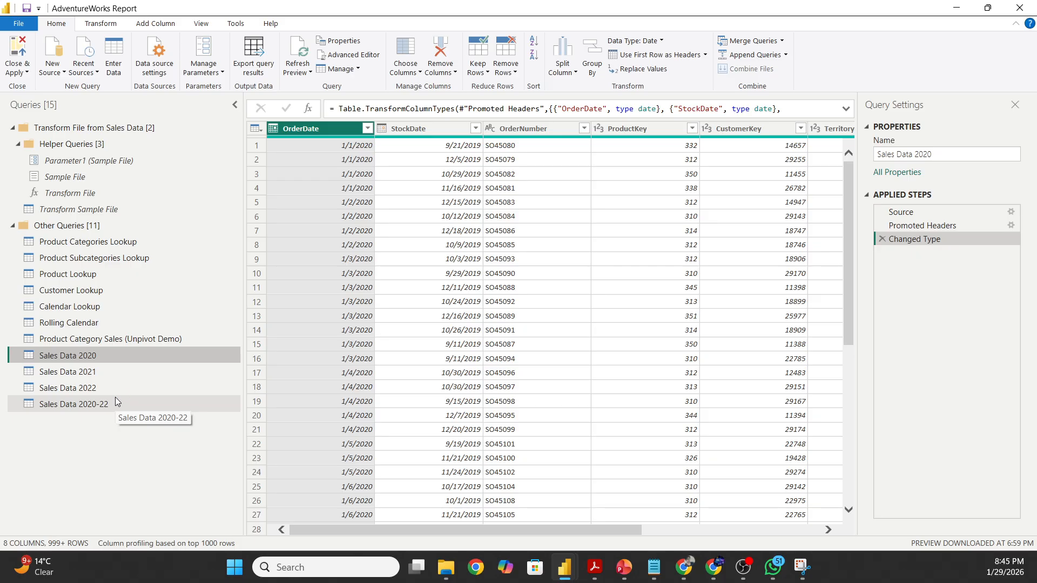
- Delete the combined Sales Data 2020-22 query
left_click_drag(116, 403, 79, 404)
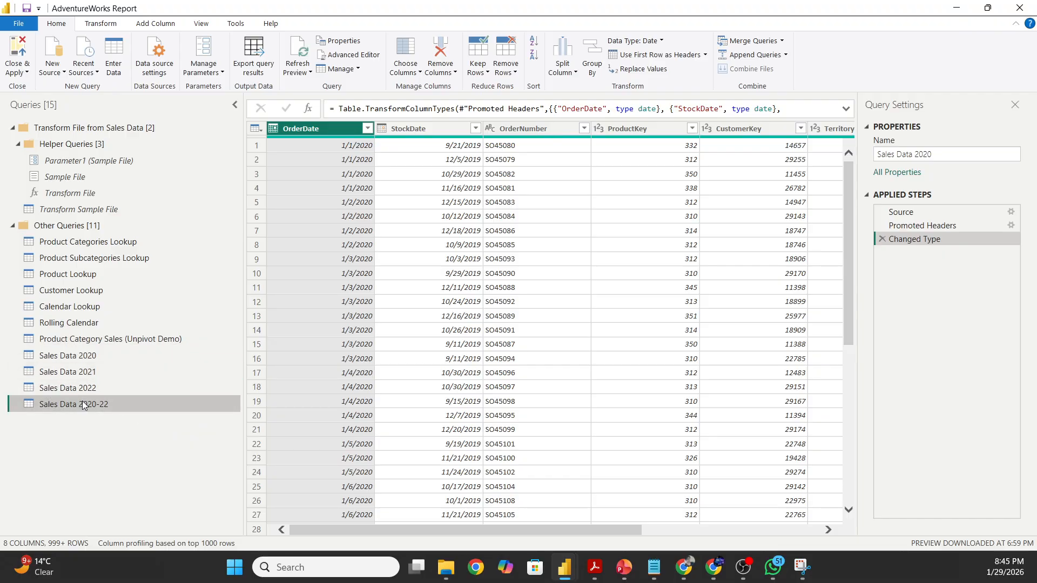
right_click(82, 401)
left_click(119, 357)
left_click(585, 309)
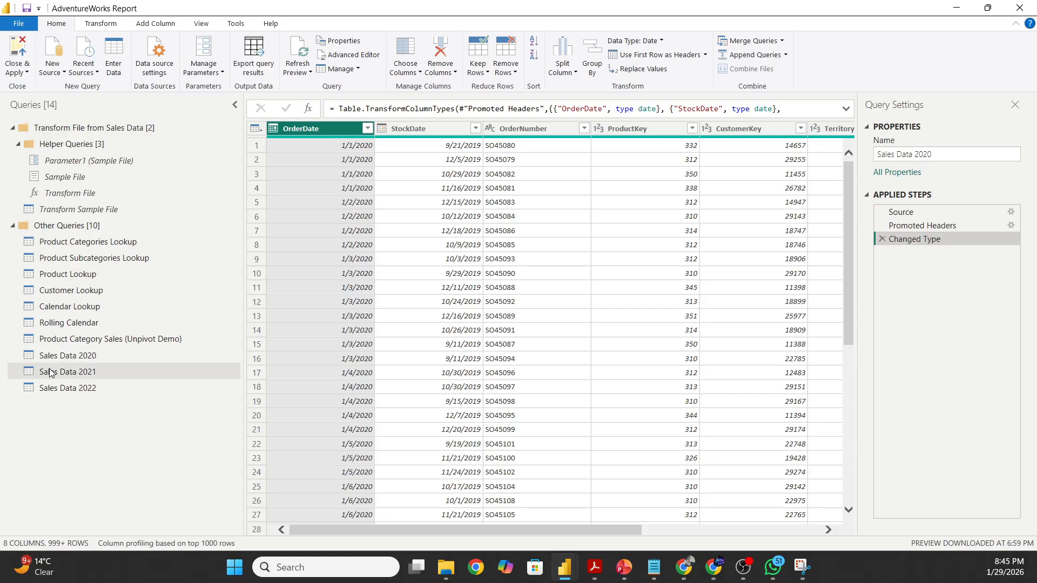
- Delete the three yearly queries Sales Data 2022, Sales Data 2021 and Sales Data 2020
left_click(68, 393)
right_click(68, 393)
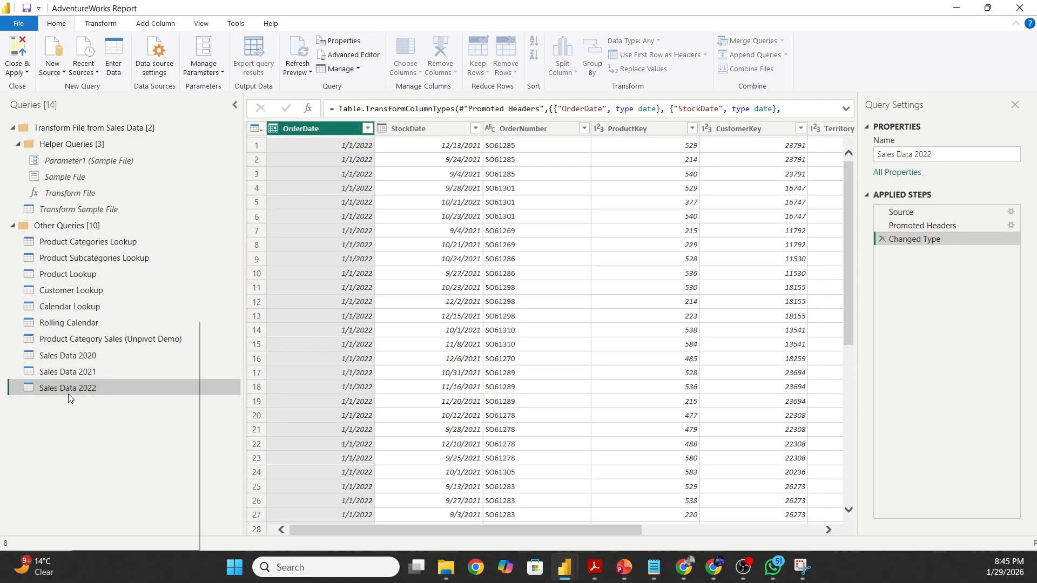
left_click(130, 357)
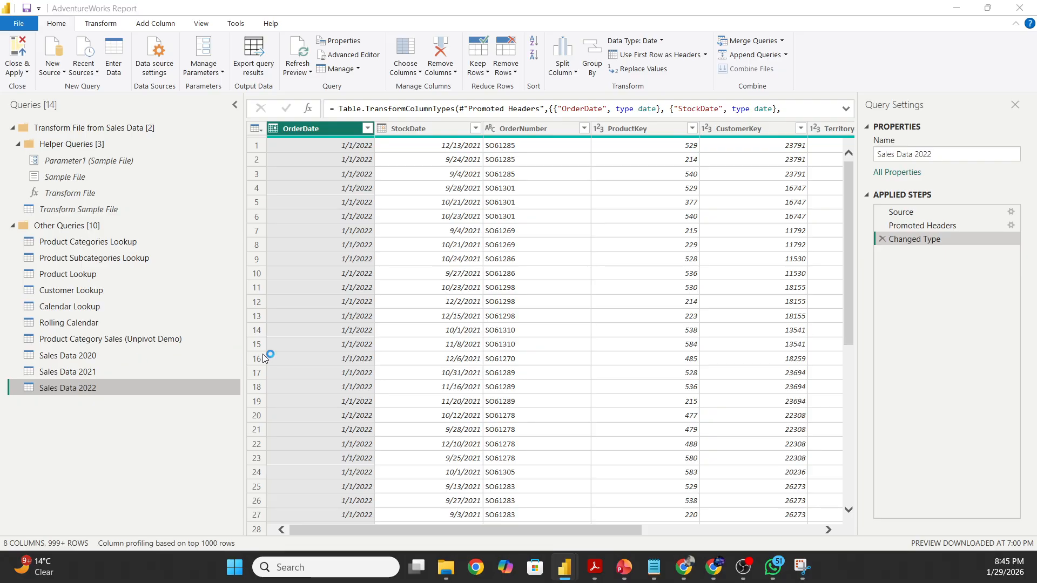
left_click(565, 312)
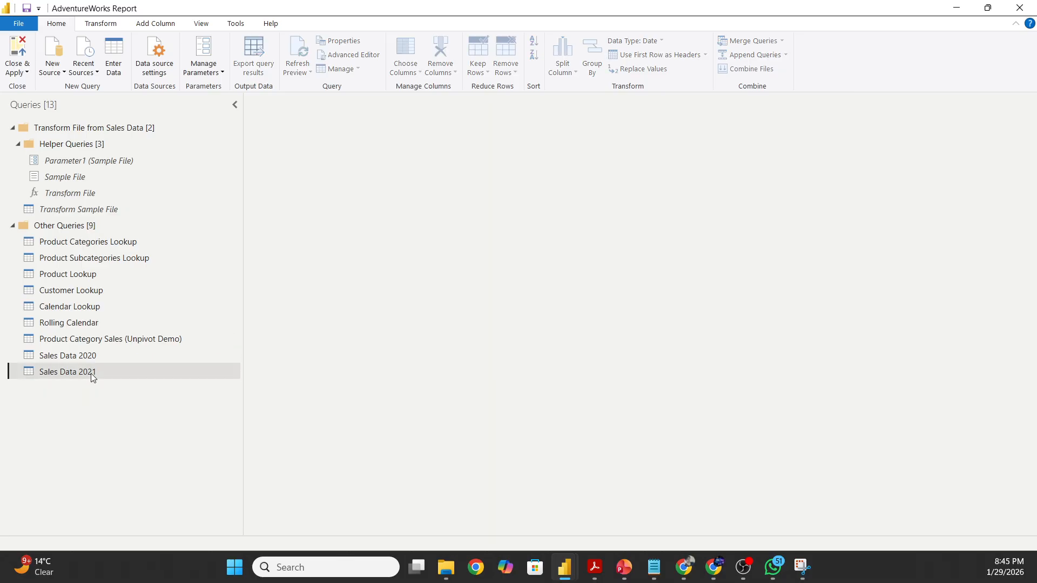
right_click(90, 374)
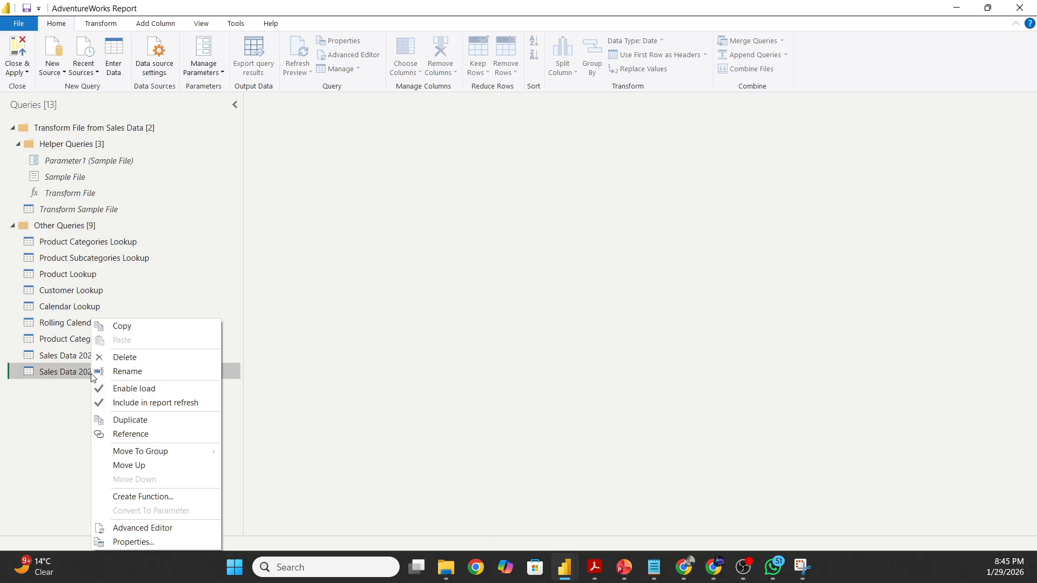
left_click(132, 361)
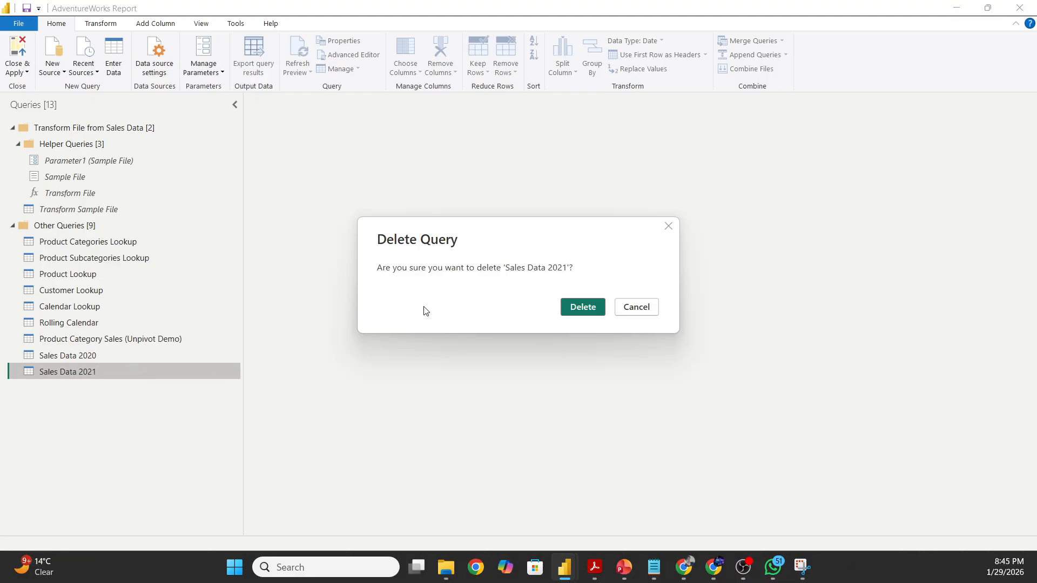
left_click(567, 314)
right_click(82, 357)
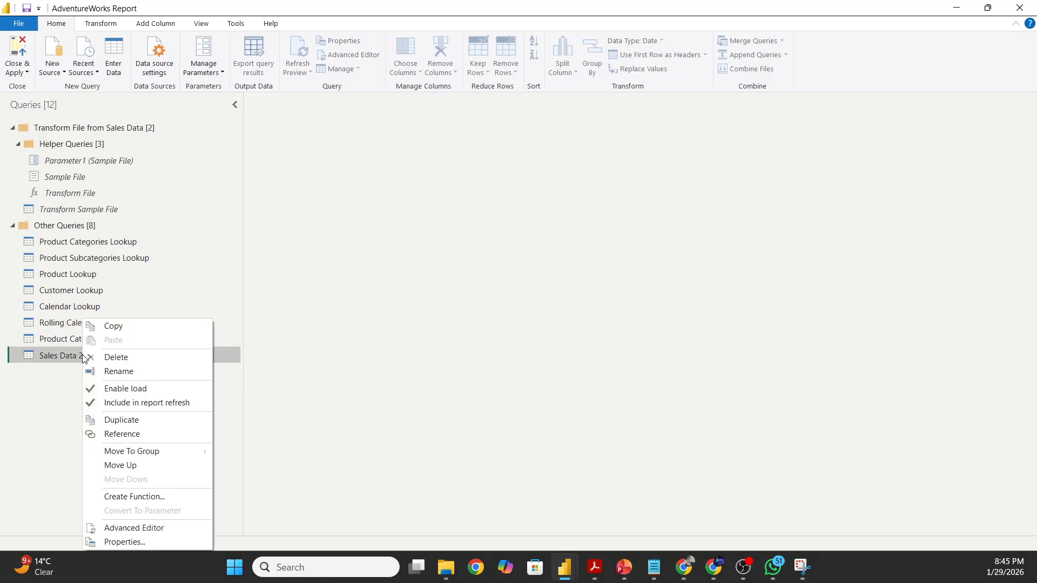
left_click(131, 354)
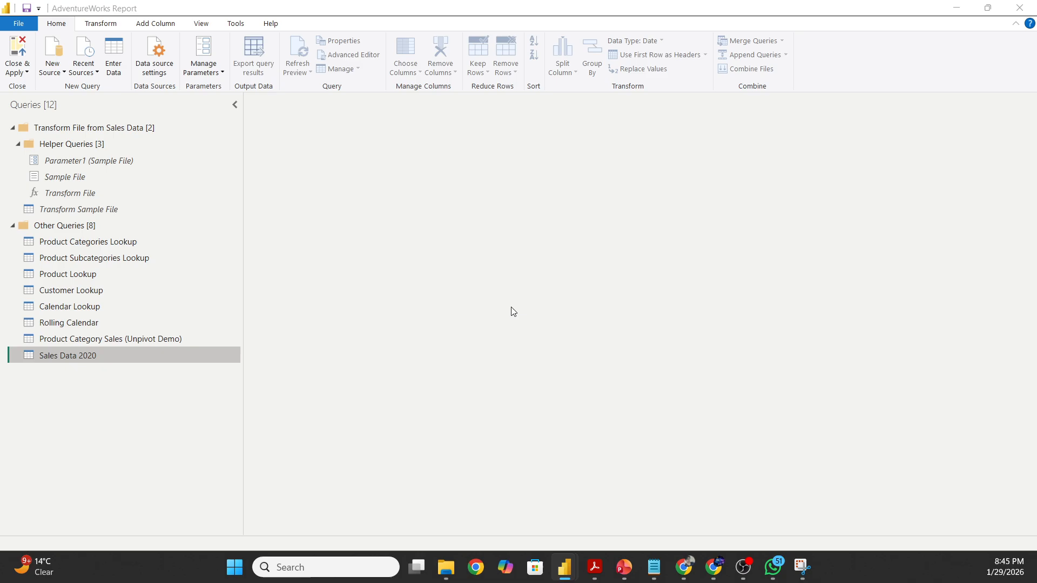
left_click(589, 319)
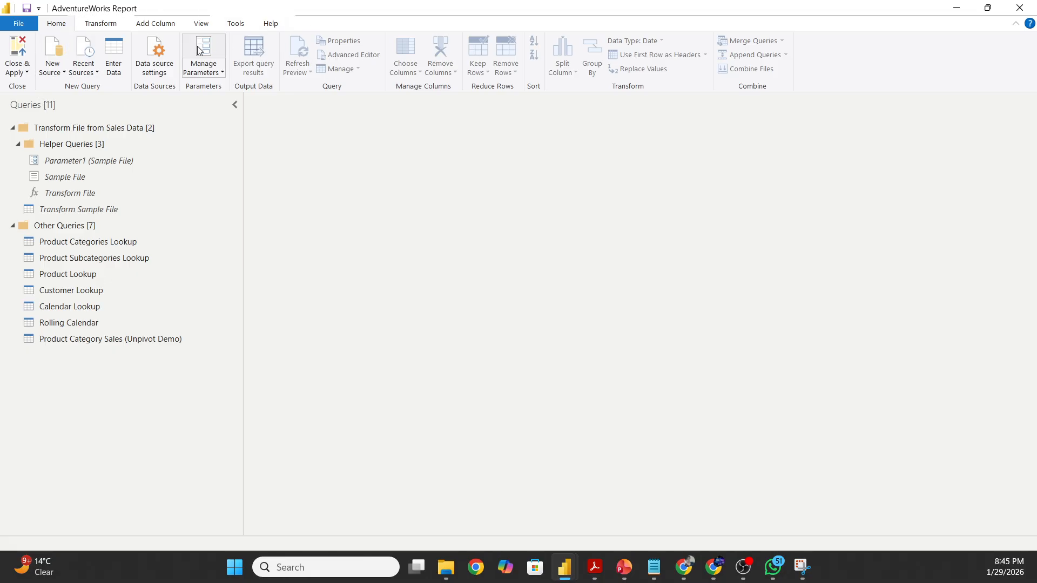
- Add a new folder data source that points to the Sales Data folder in Documents
left_click(63, 74)
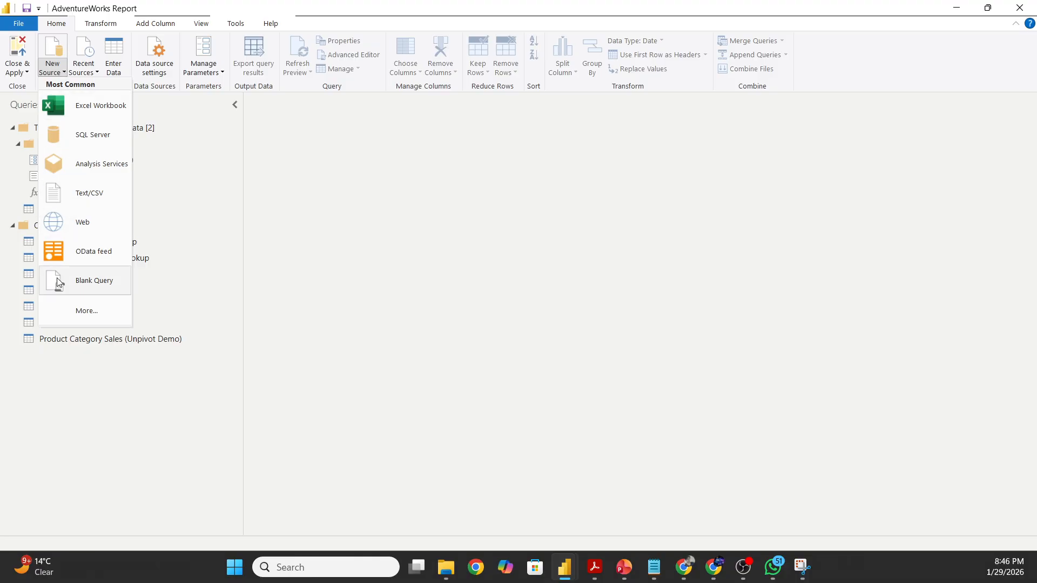
left_click(88, 311)
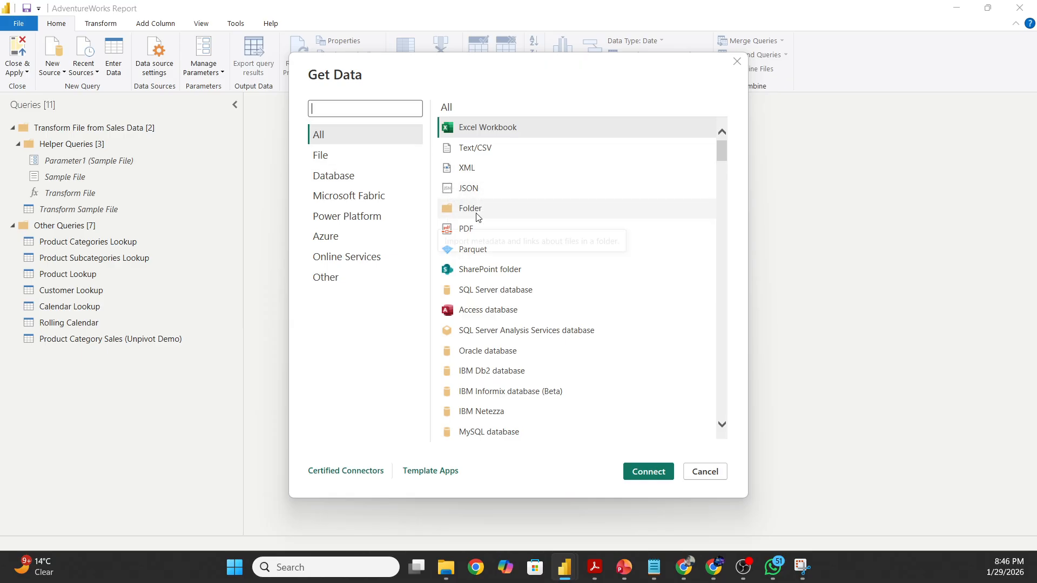
left_click(476, 213)
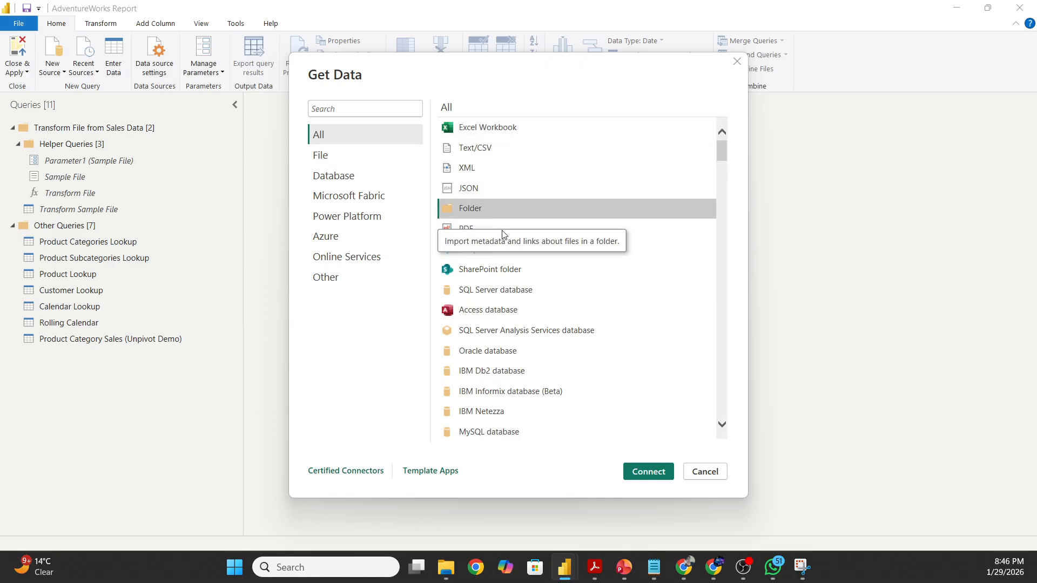
left_click(648, 471)
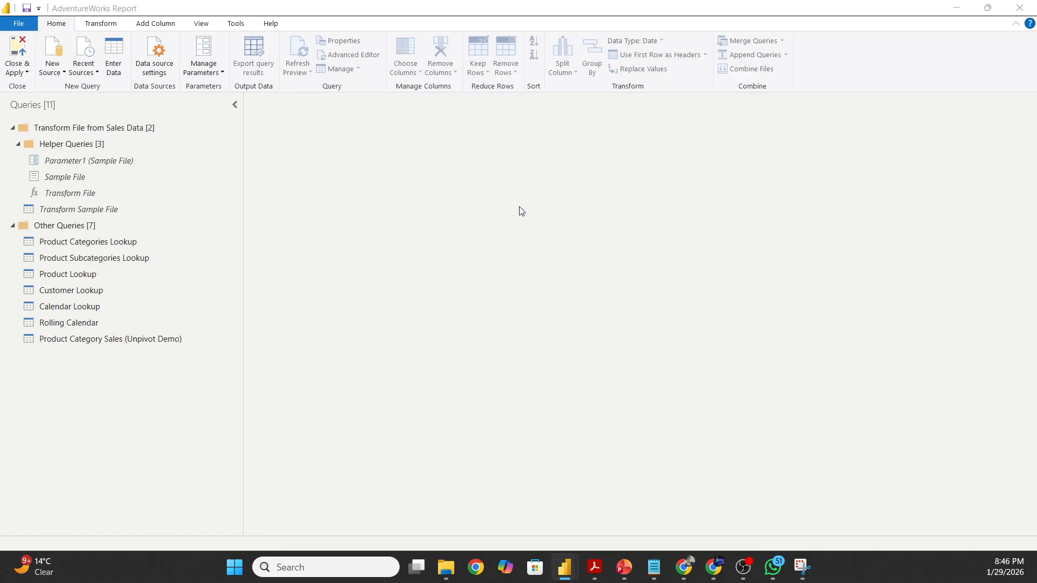
left_click(621, 259)
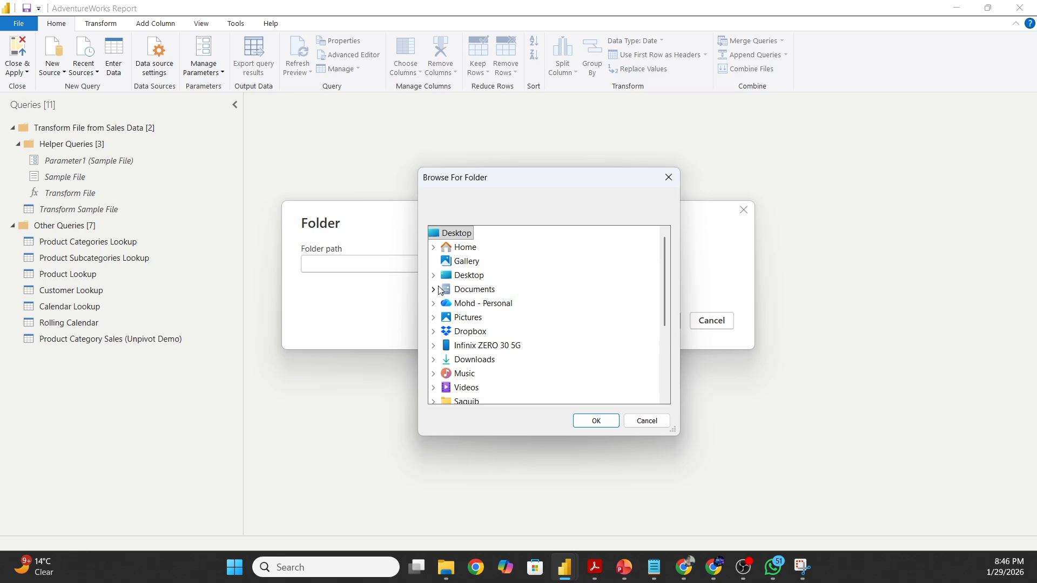
left_click(436, 291)
left_click(489, 320)
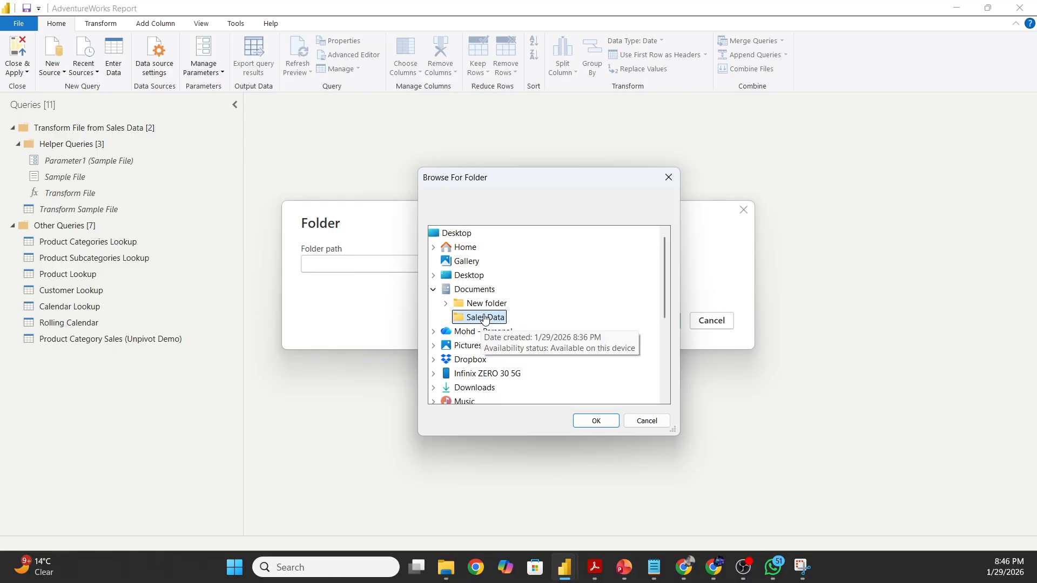
left_click(592, 420)
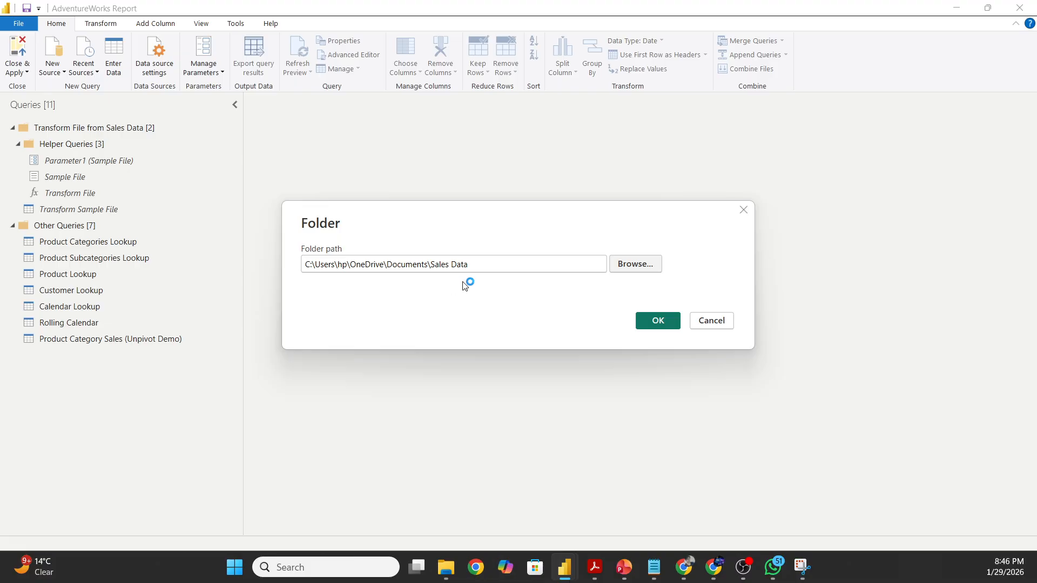
left_click(660, 321)
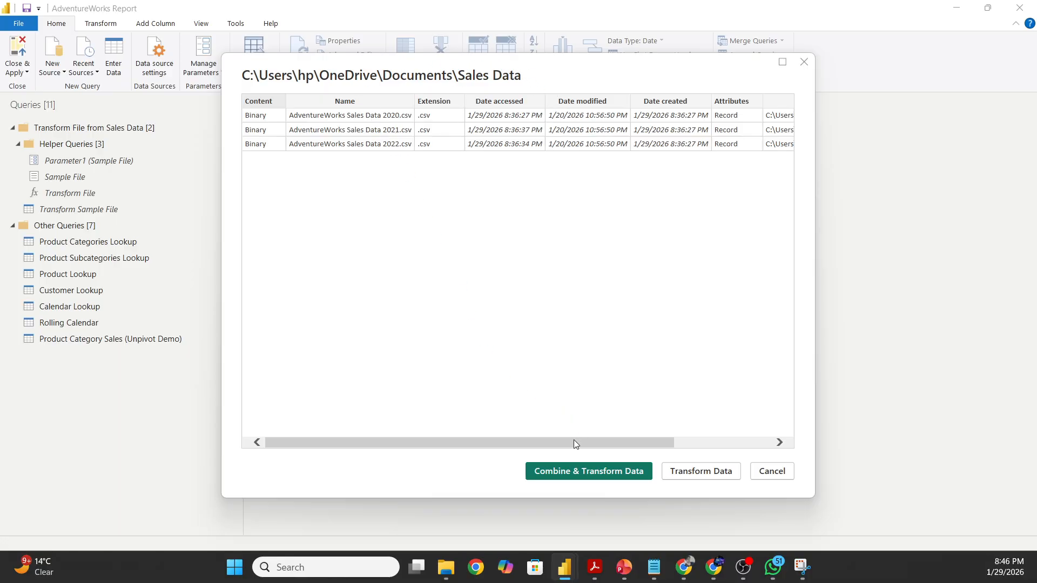
- Combine and transform the folder's CSV files, keeping the first file as sample and comma as delimiter
left_click(604, 469)
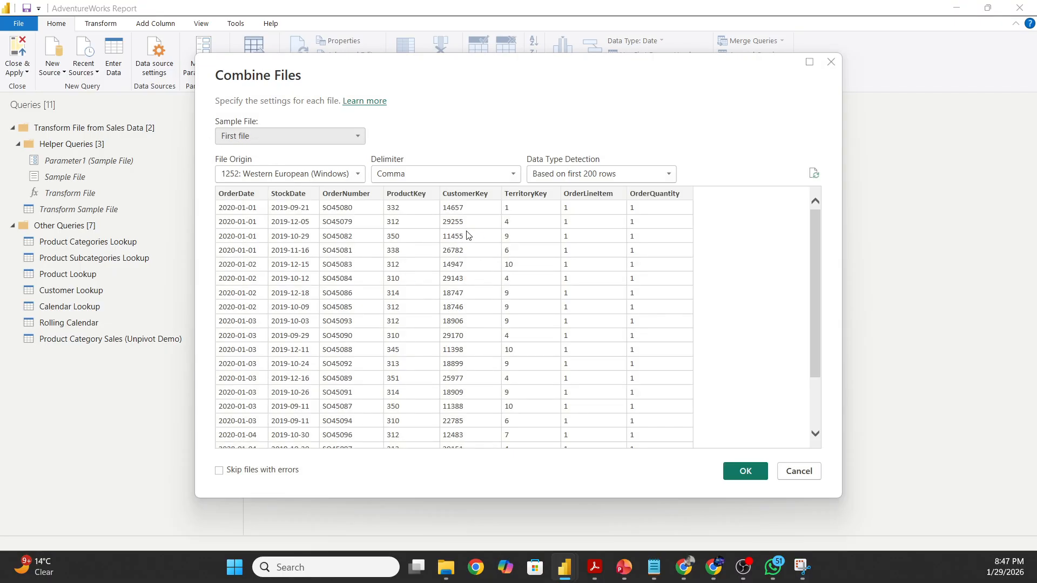
left_click(344, 139)
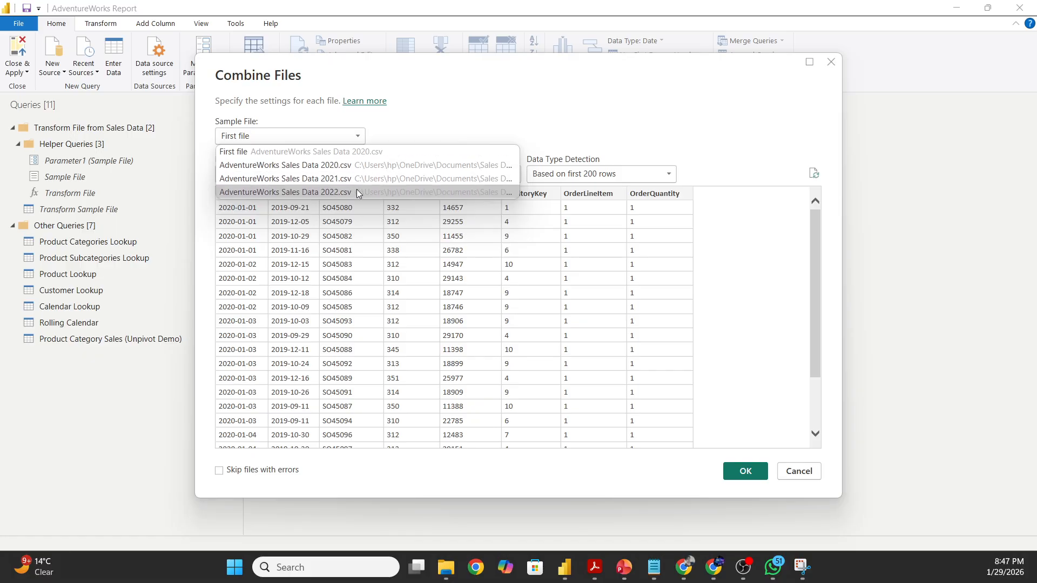
left_click(402, 127)
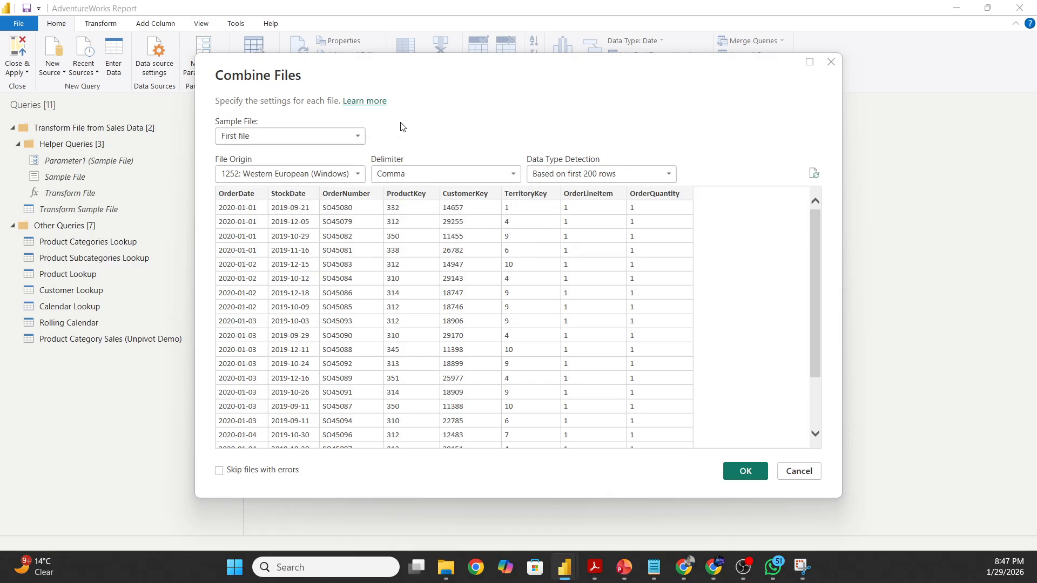
left_click(730, 472)
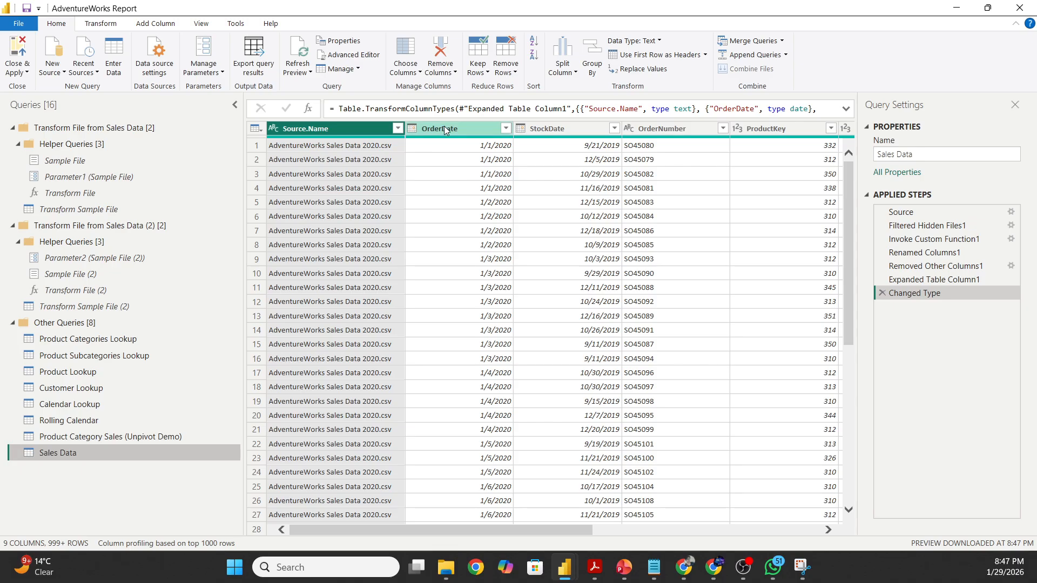
- Load the complete list of OrderDate filter values, look through its dates, and apply the filter with all dates selected
left_click(501, 130)
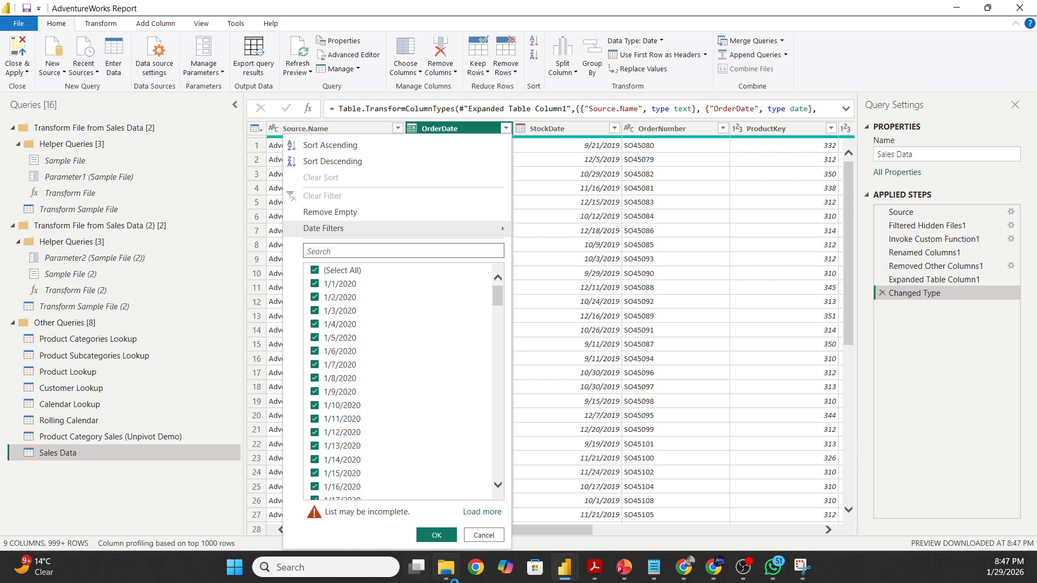
left_click(491, 512)
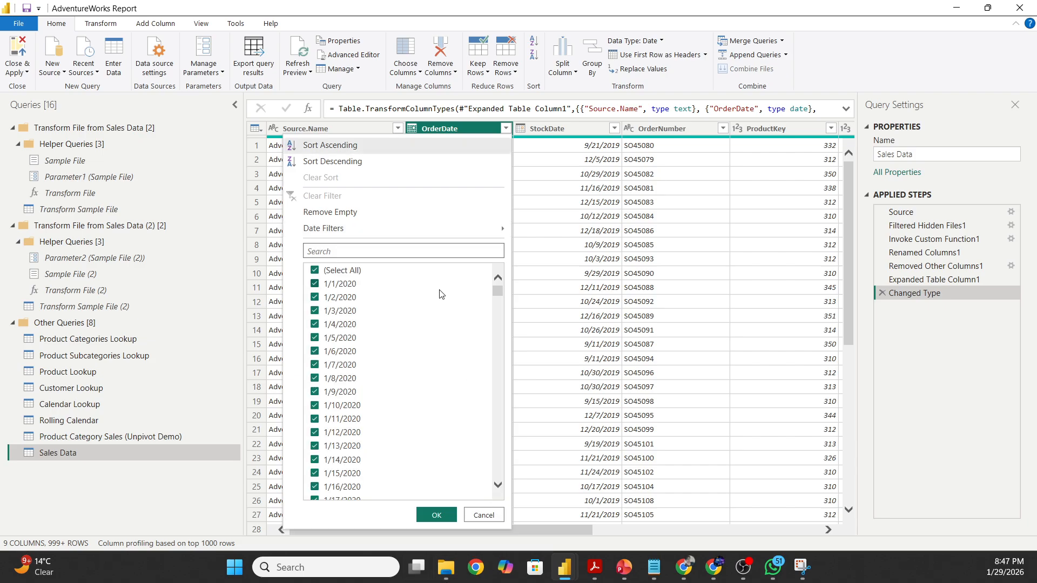
scroll(402, 335, "down", 12)
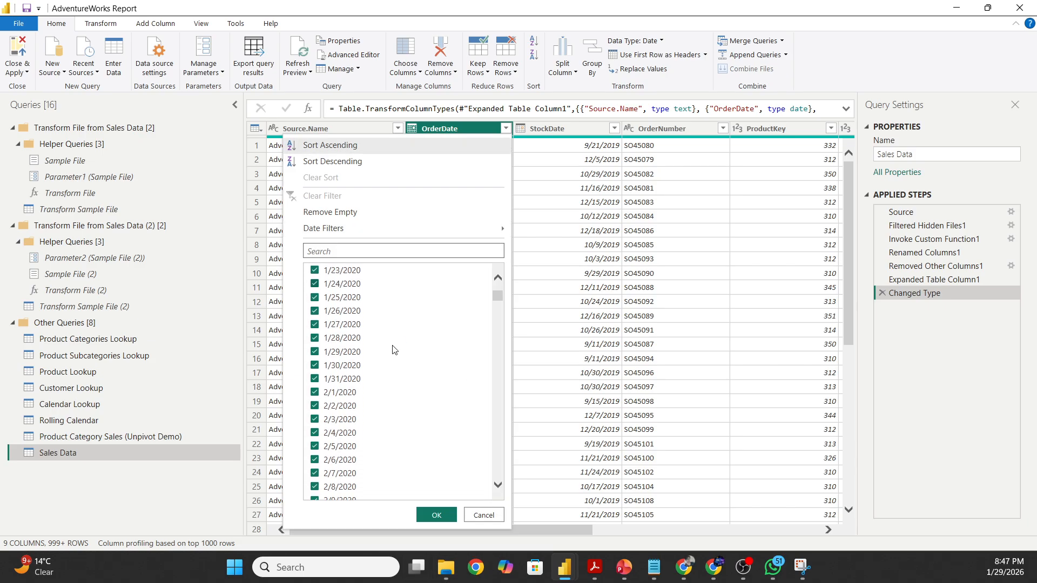
scroll(396, 357, "down", 18)
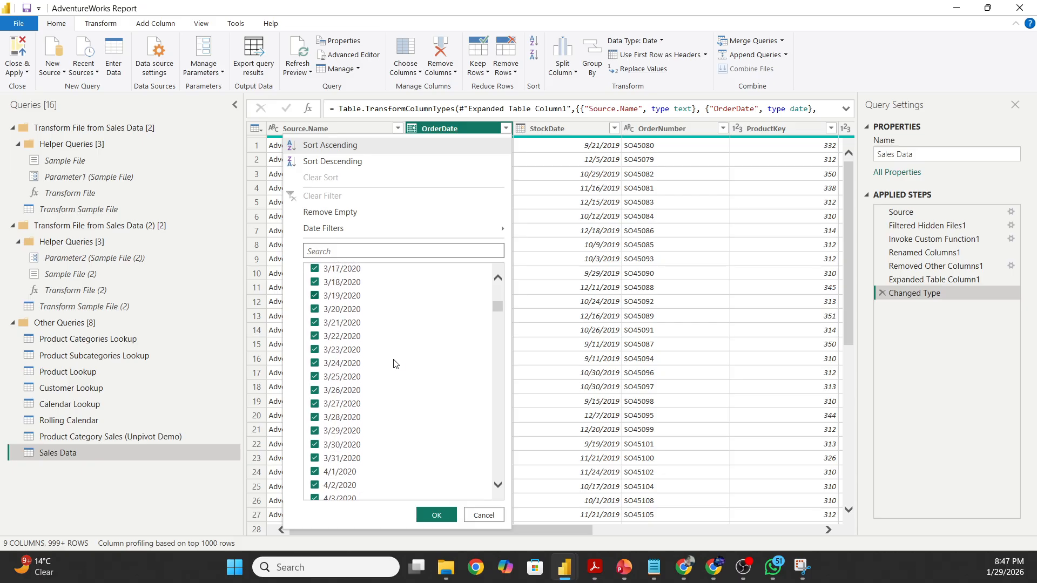
scroll(394, 360, "down", 8)
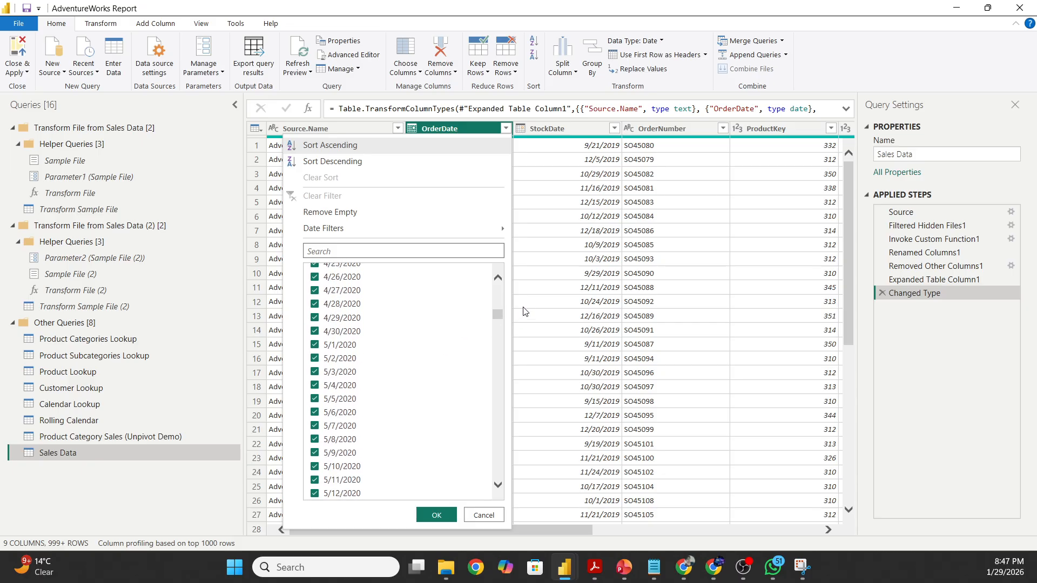
left_click_drag(501, 319, 478, 483)
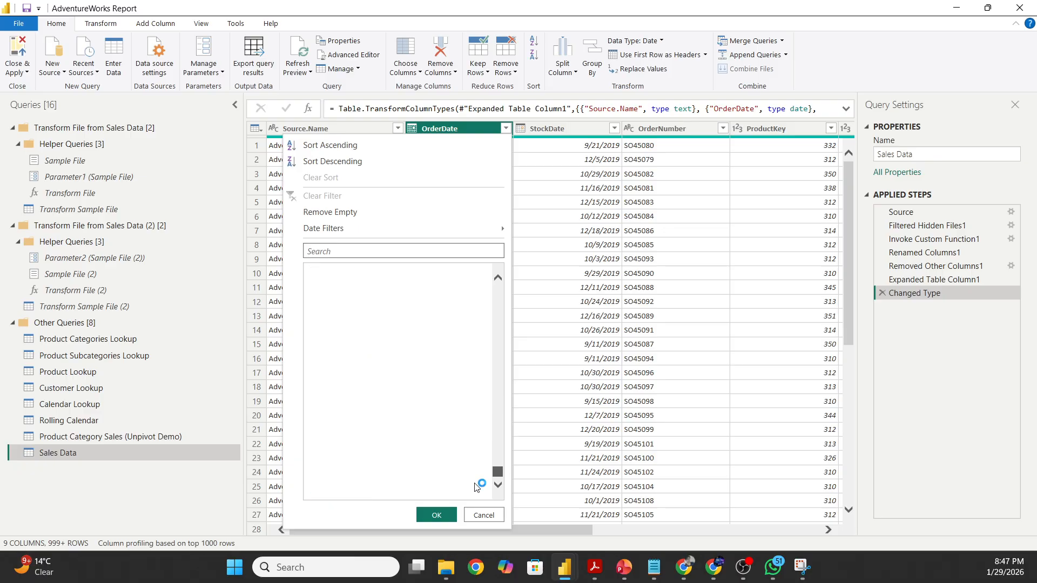
left_click(435, 515)
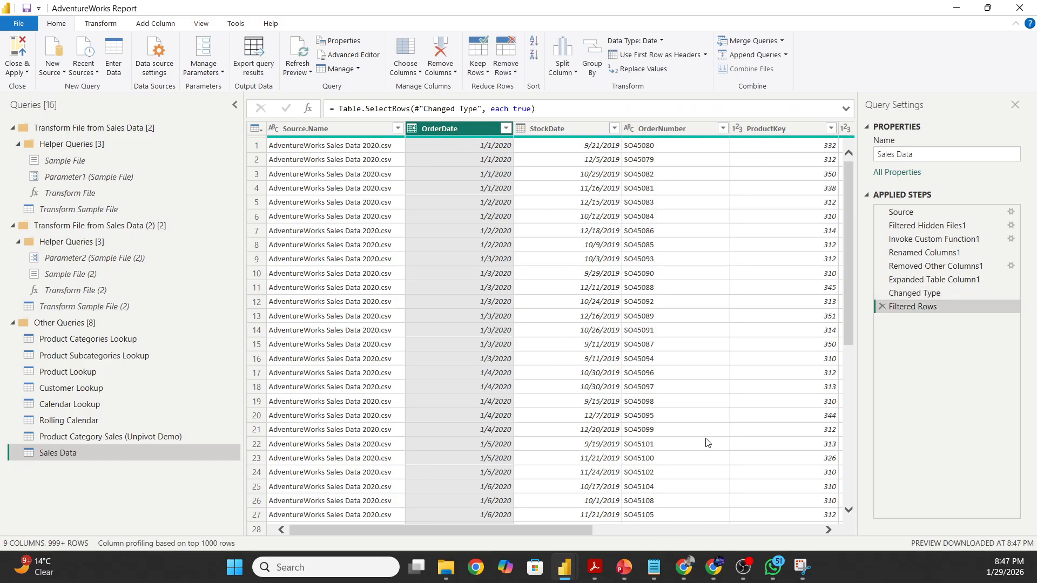
- Remove the Source.Name column from the Sales Data query
left_click(322, 129)
right_click(322, 128)
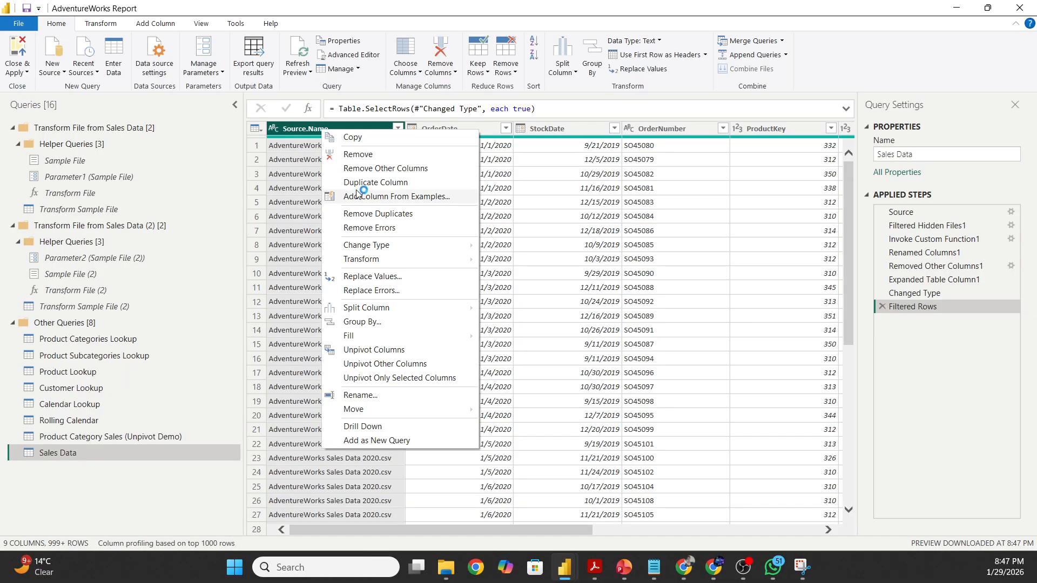
left_click(359, 155)
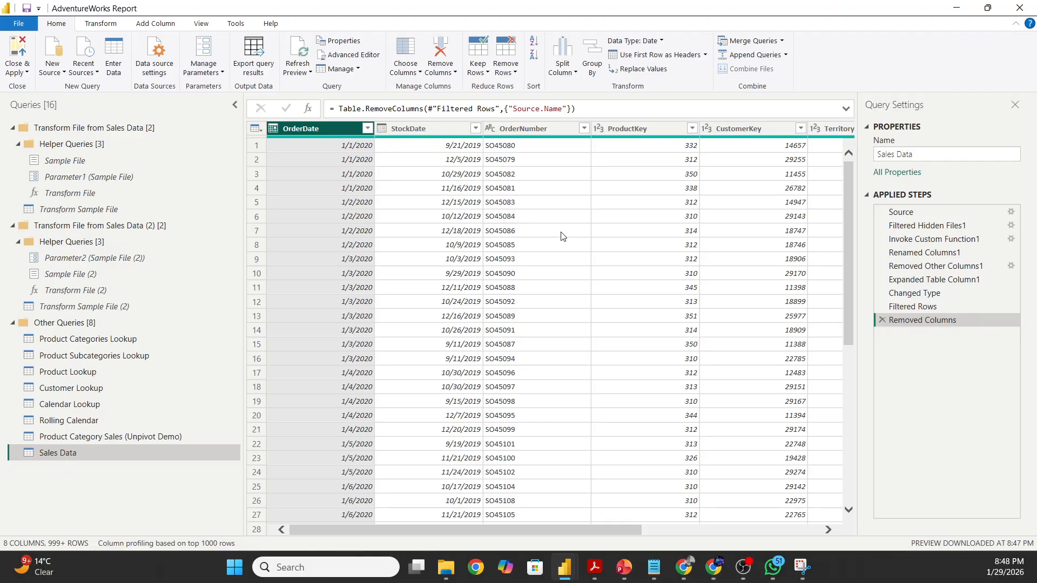
right_click(88, 453)
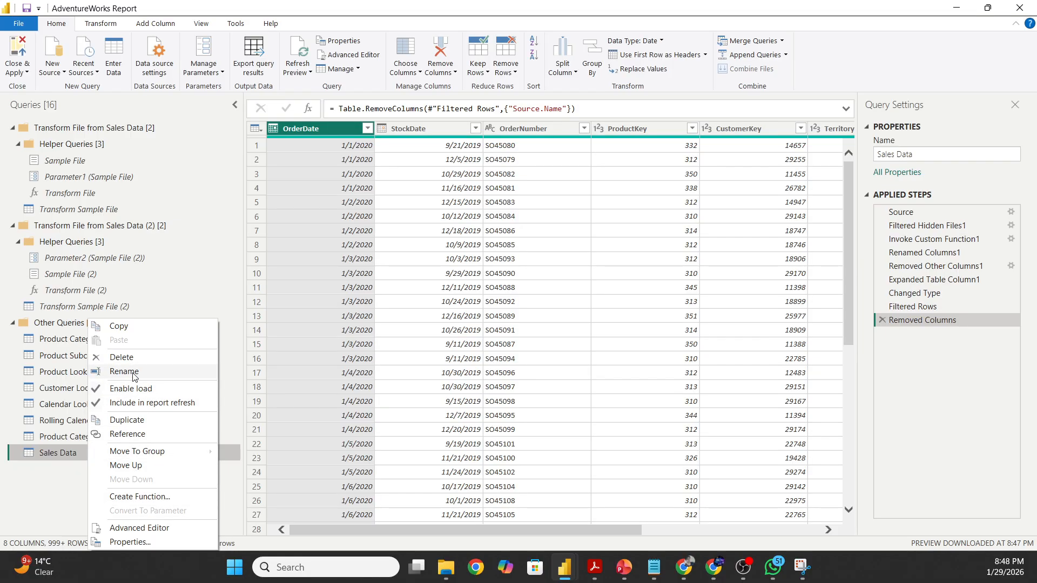
left_click(48, 505)
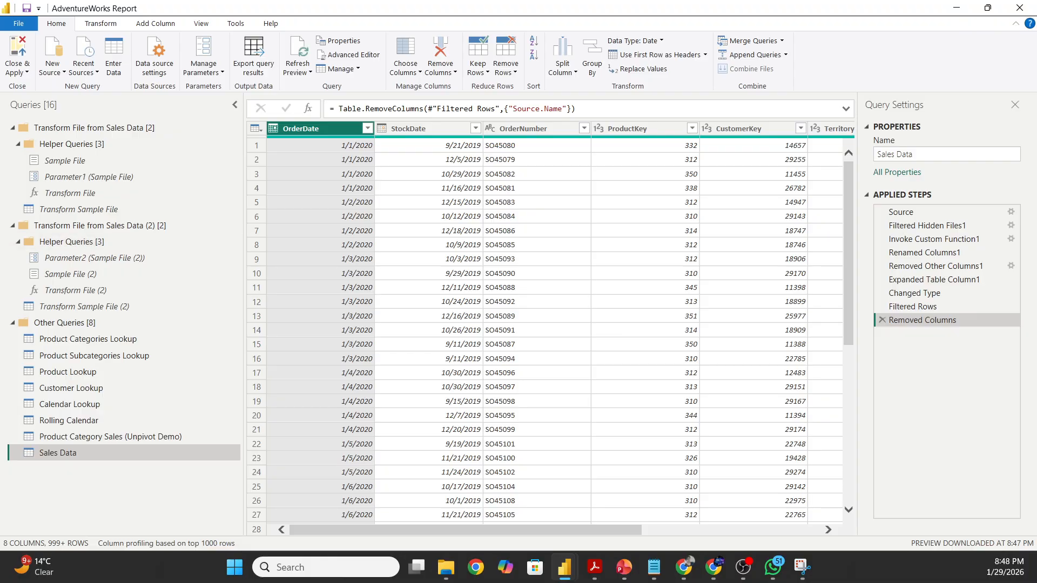
key("super+d")
key("super+d")
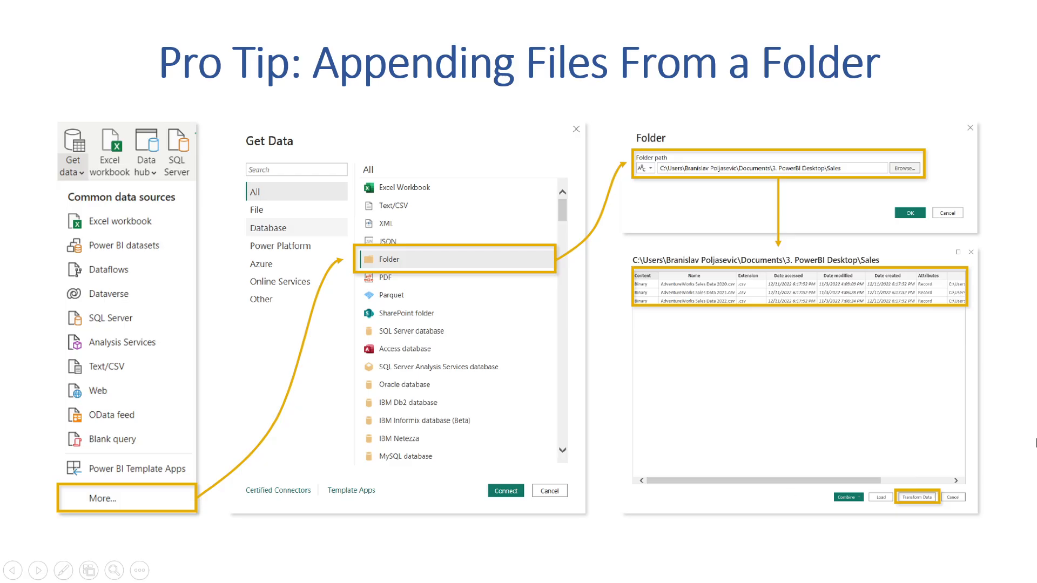
left_click(1000, 404)
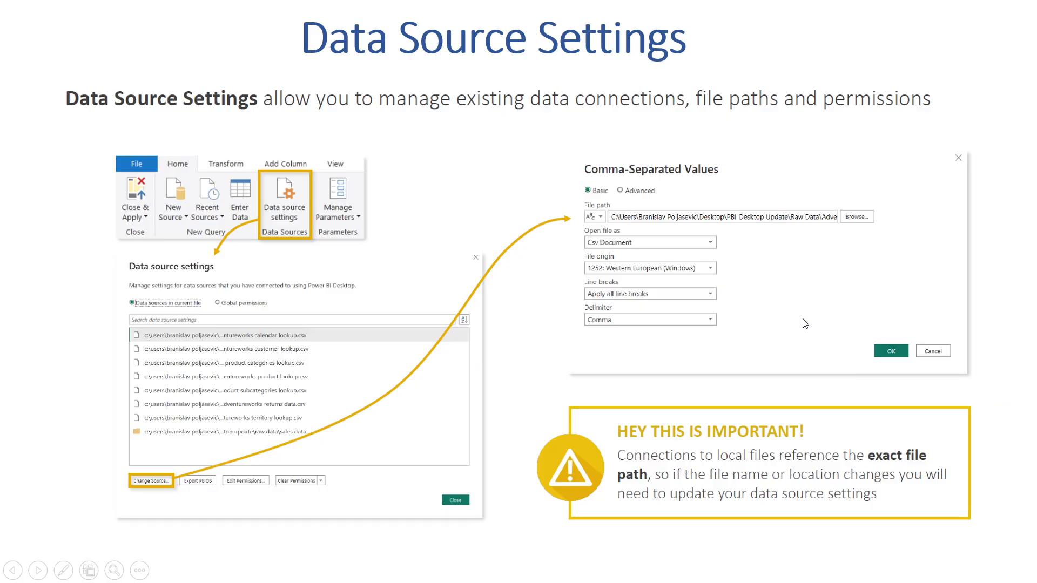